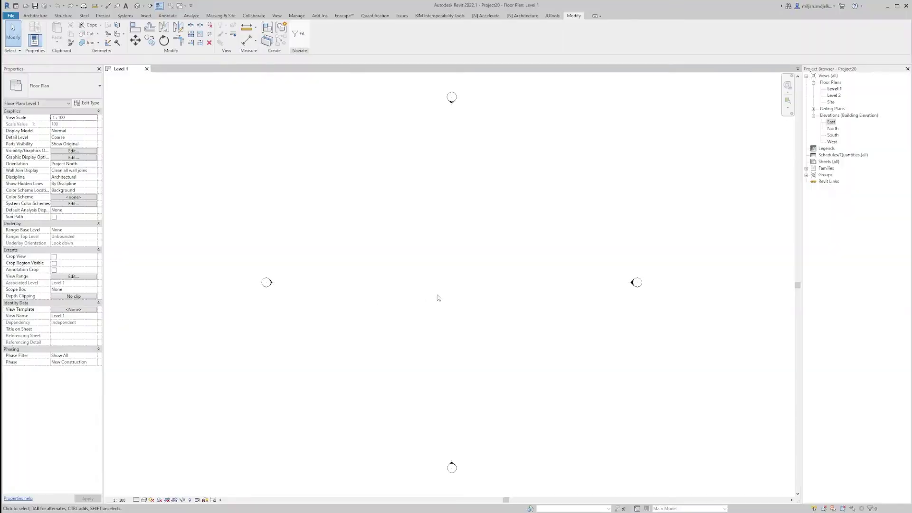
Draw a vertical reference plane with RP in the Level 1 plan and name it A
key(r)
key(p)
click(517, 222)
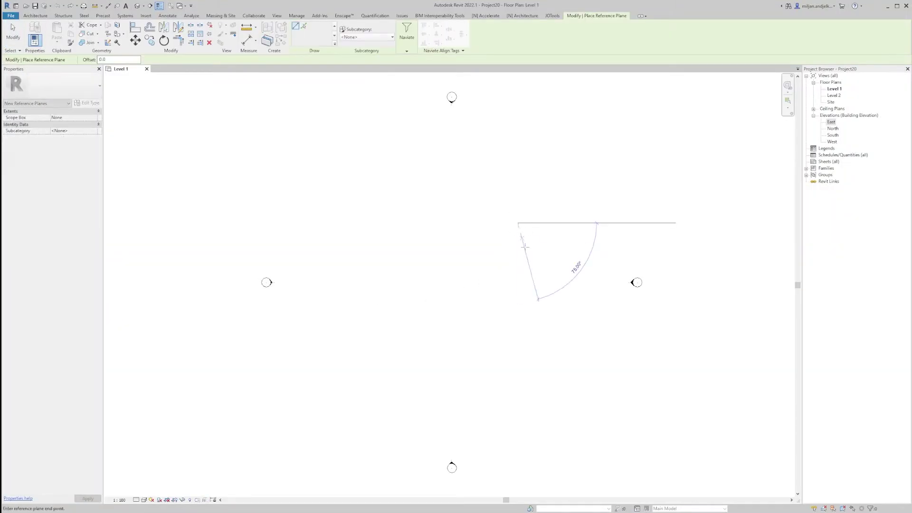
click(516, 337)
click(515, 250)
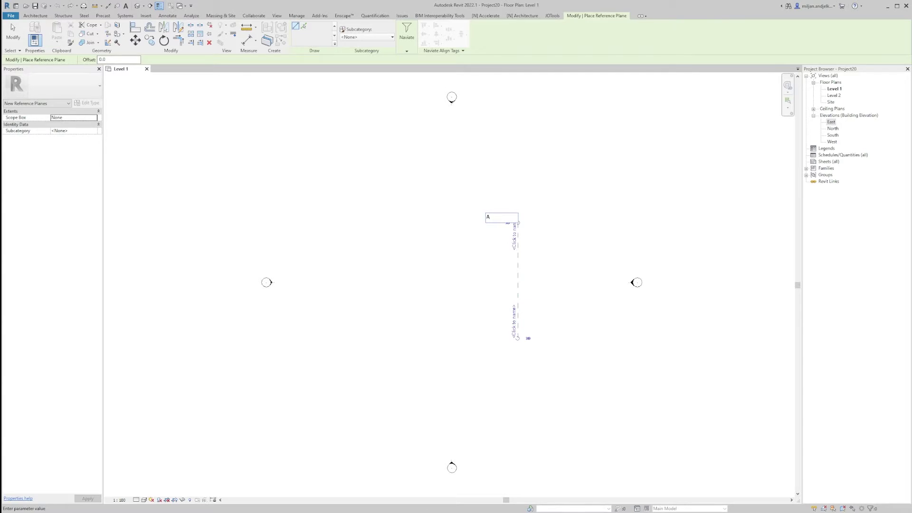
key(Escape)
key(Escape)
click(636, 282)
right_click(631, 283)
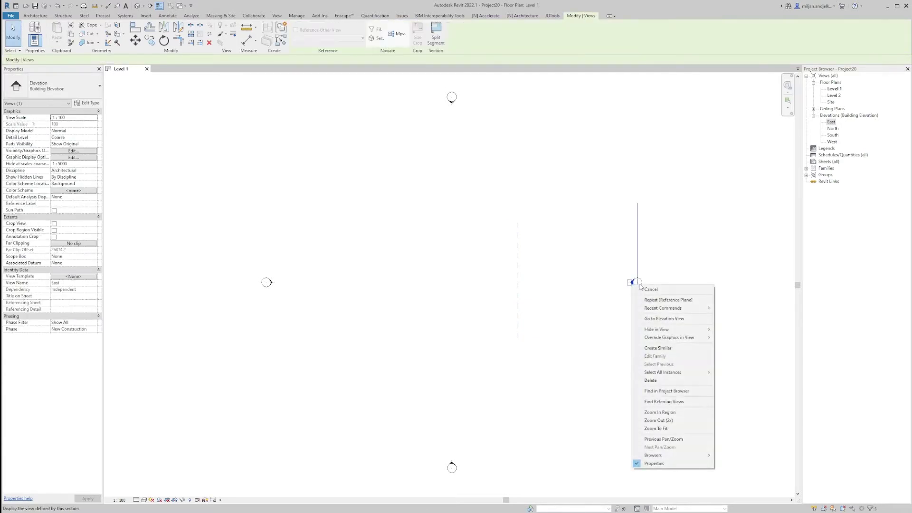
In the East elevation, start an in-place Walls model named Walls 1
click(653, 318)
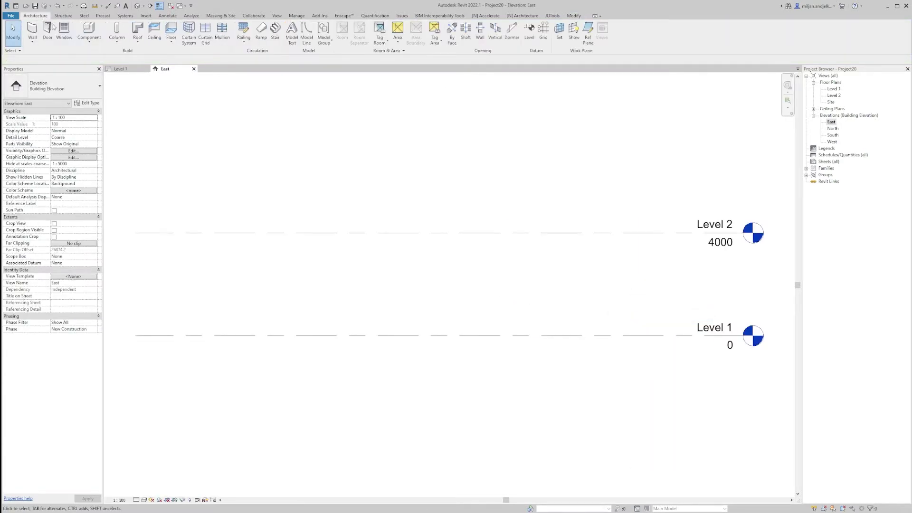
click(89, 45)
click(90, 71)
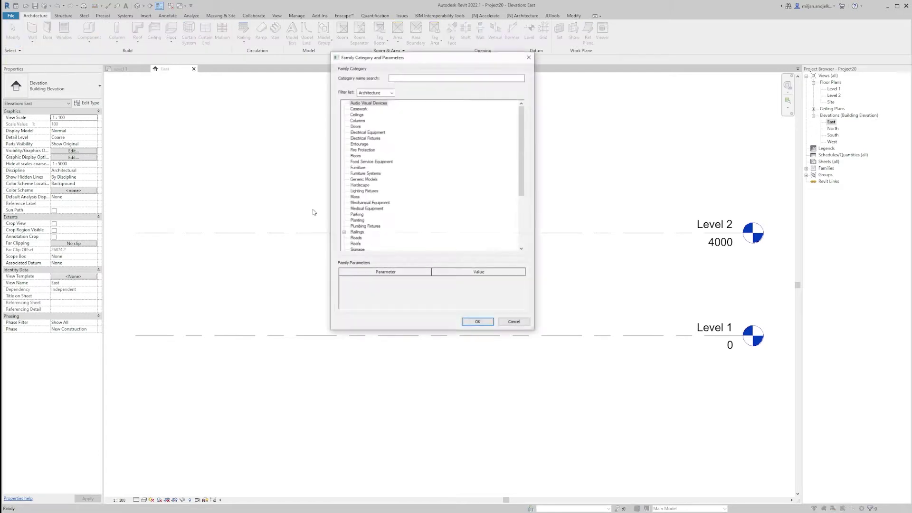
scroll(419, 211, down, 5)
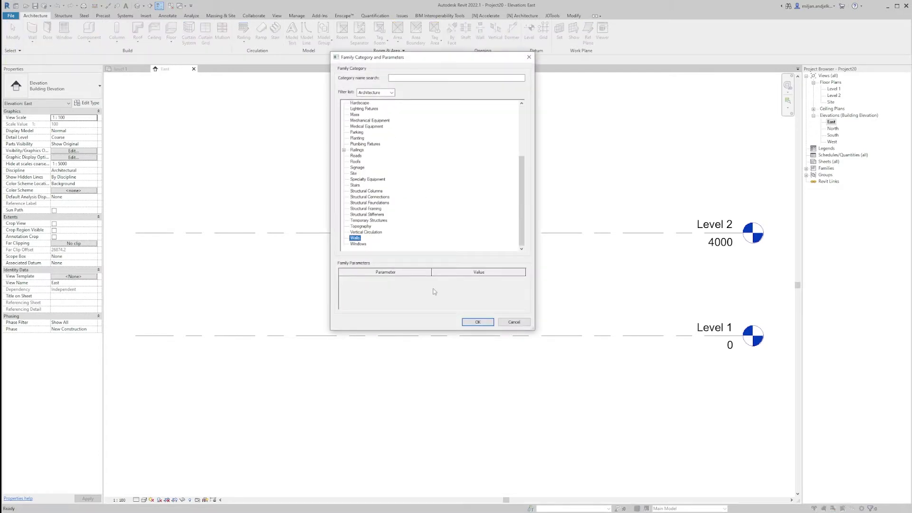
click(477, 322)
click(429, 123)
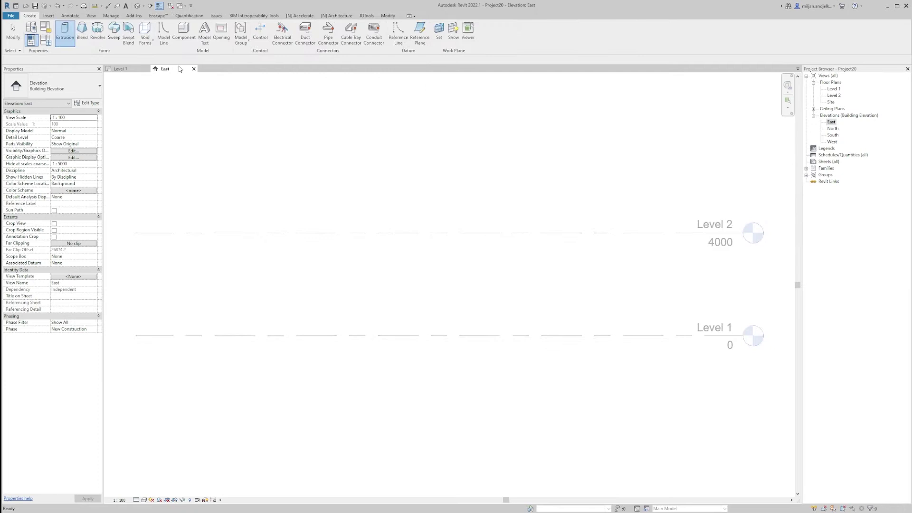
Start a solid extrusion with Reference Plane : A as its work plane
click(65, 33)
click(460, 260)
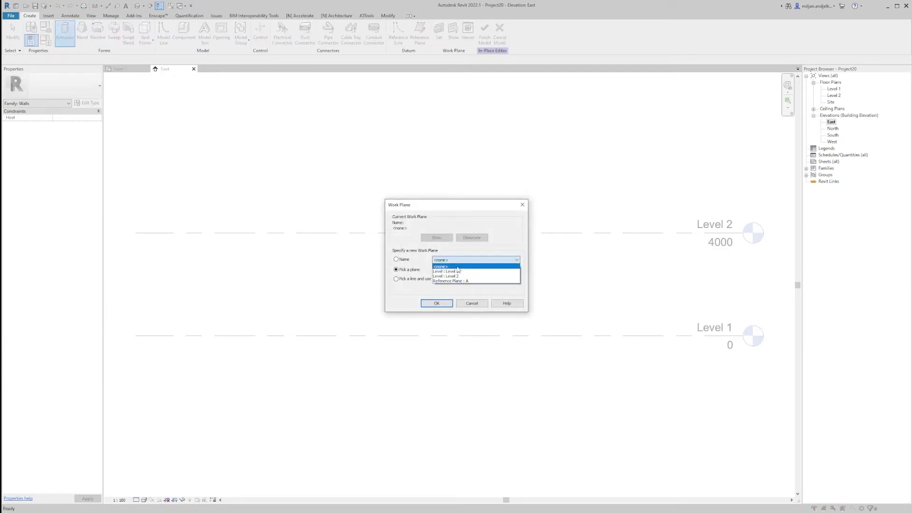
click(447, 280)
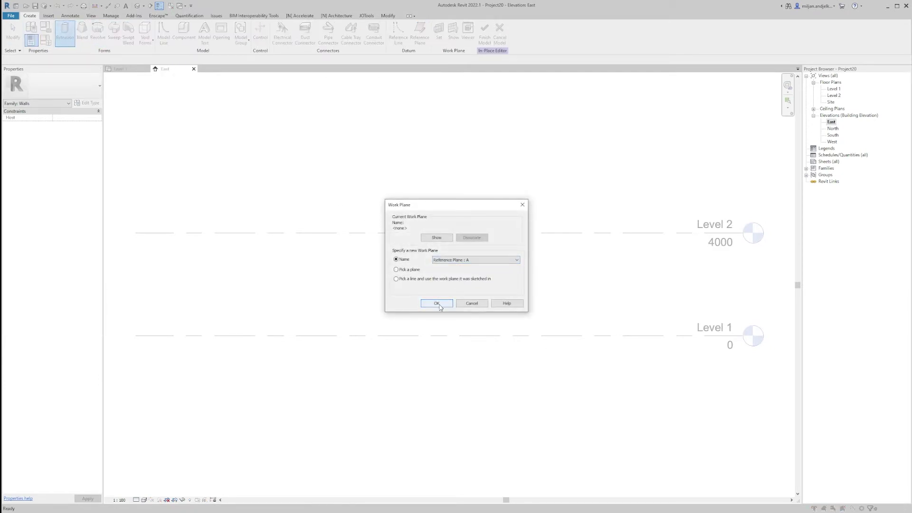
Sketch the profile lines: 6000 up, 3600 across, 300 down, 3300 back, down to Level 1
click(436, 303)
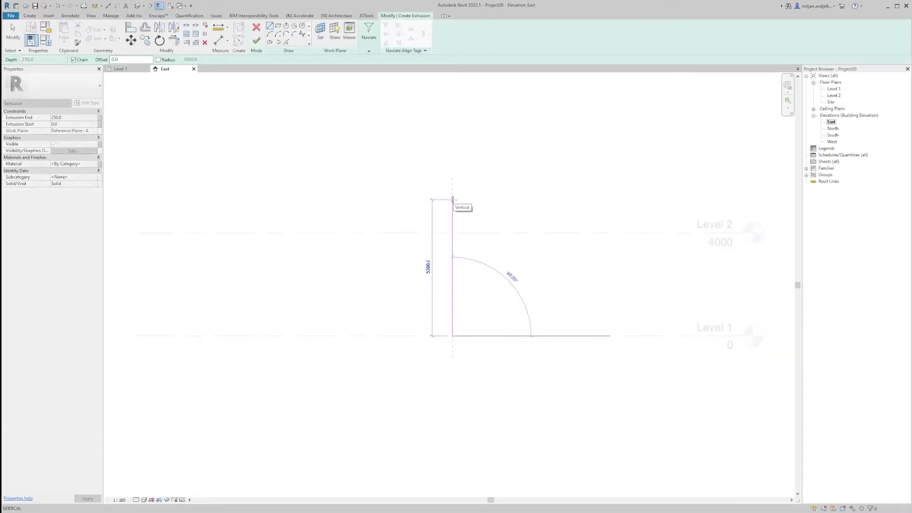
text(6000)
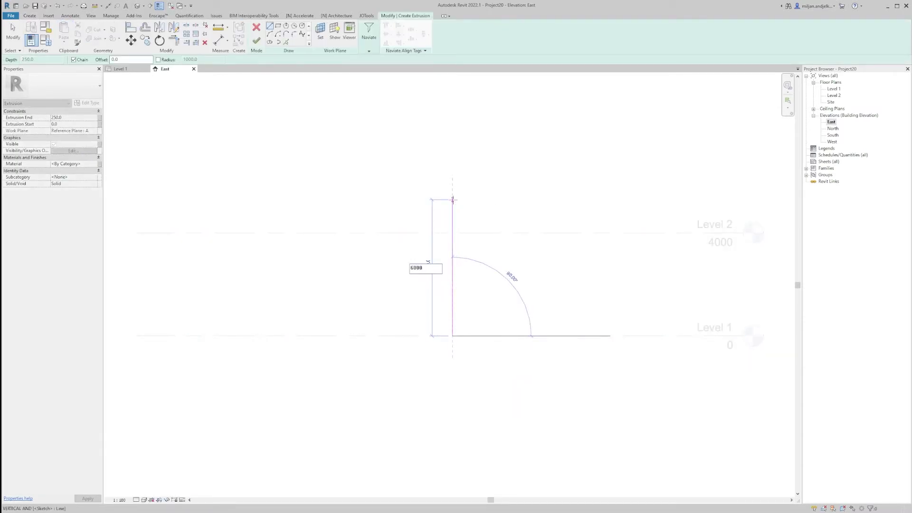
key(Return)
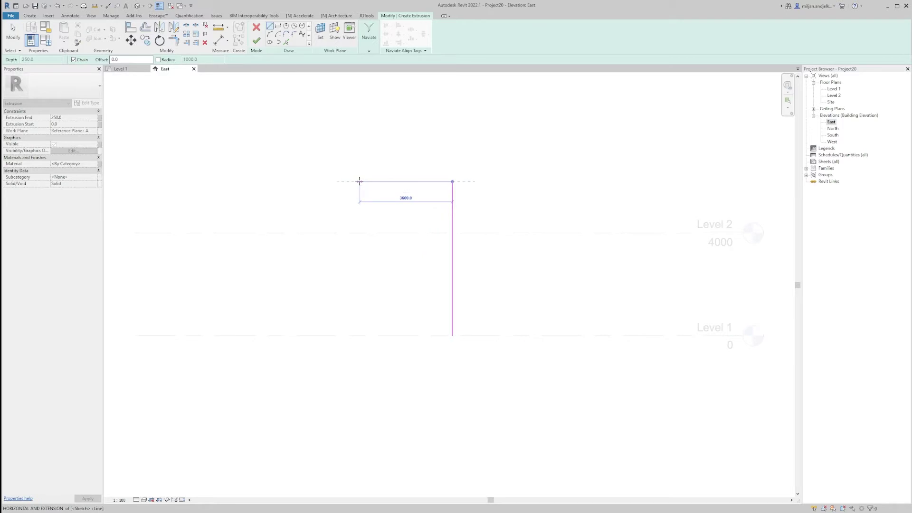
click(359, 181)
text(3)
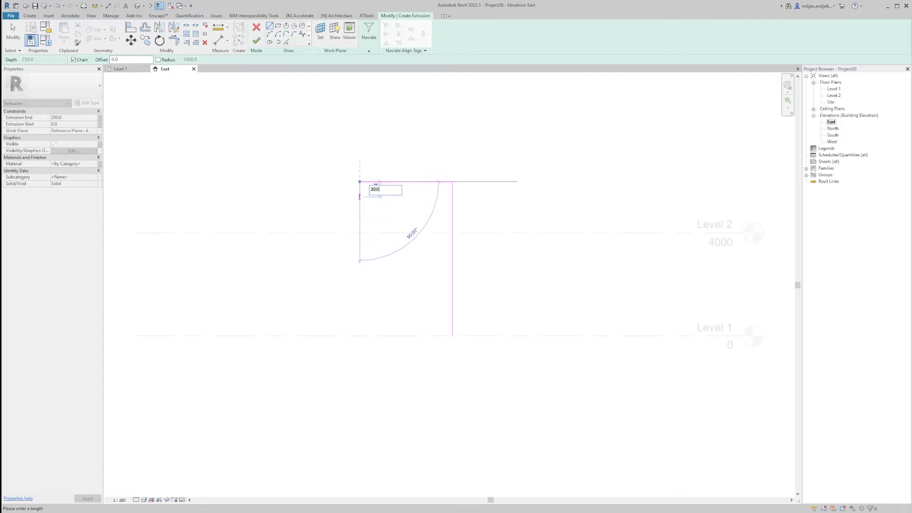
text(00)
key(Return)
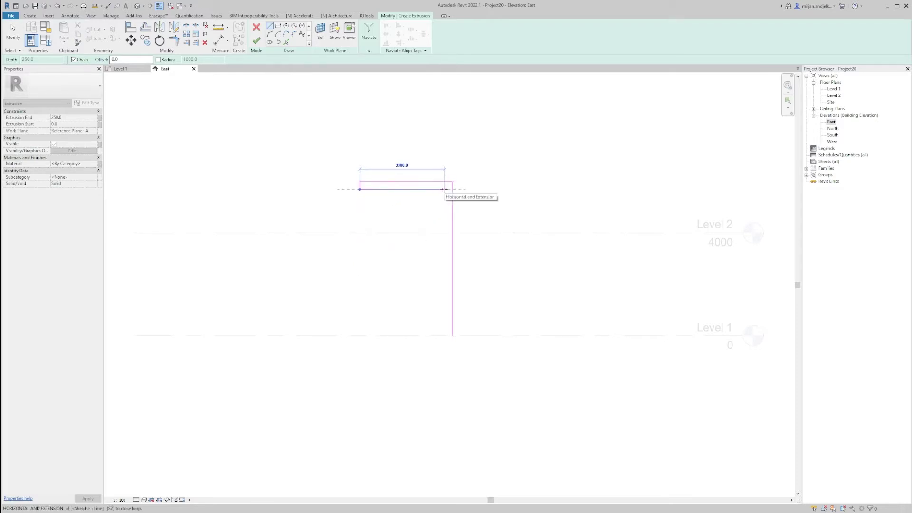
click(444, 189)
click(444, 336)
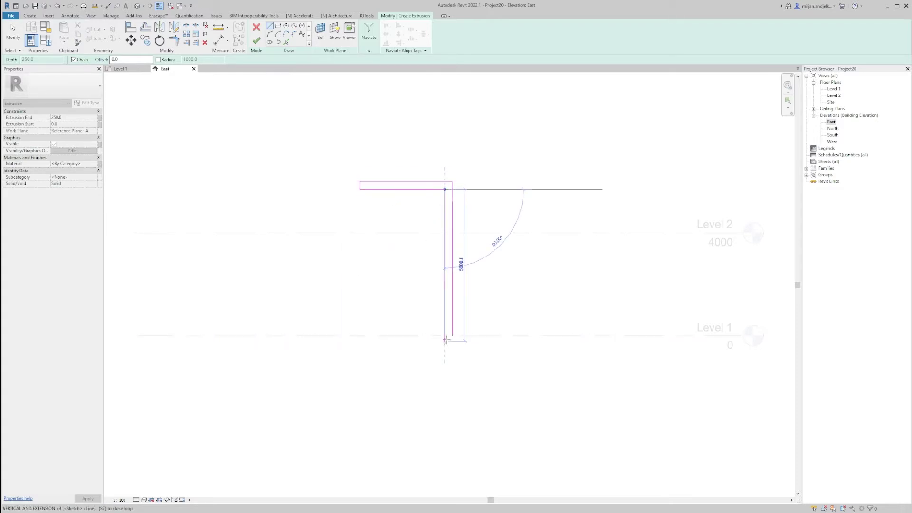
key(Escape)
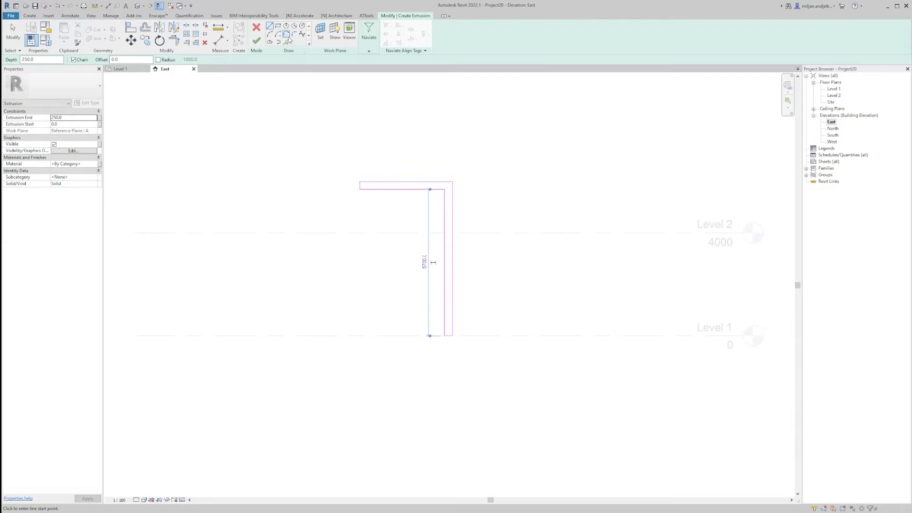
Fillet the inner corner under the cantilever at radius 2500 and set Extrusion End to 15000
click(278, 41)
click(113, 60)
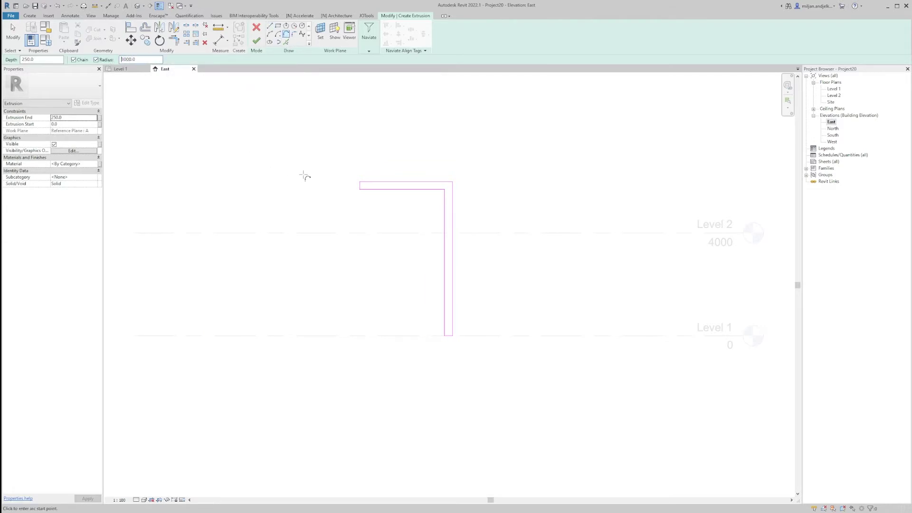
click(373, 192)
click(441, 267)
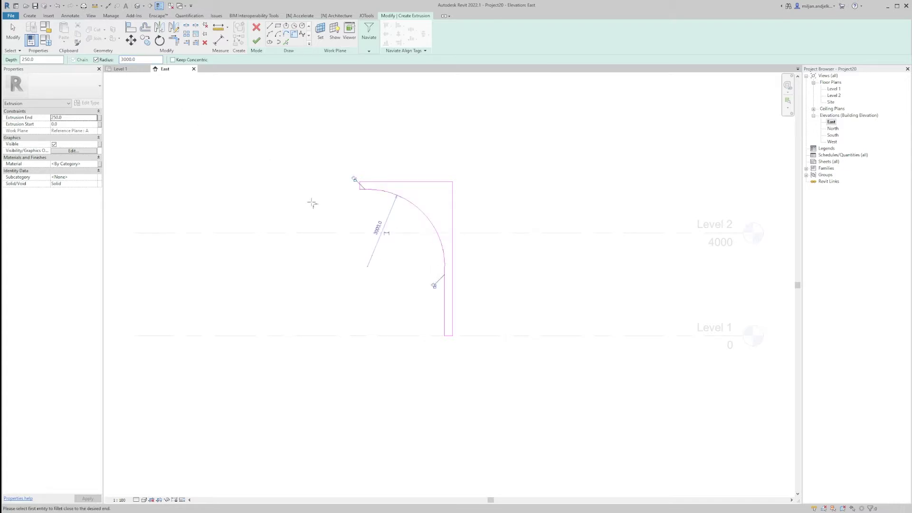
click(376, 229)
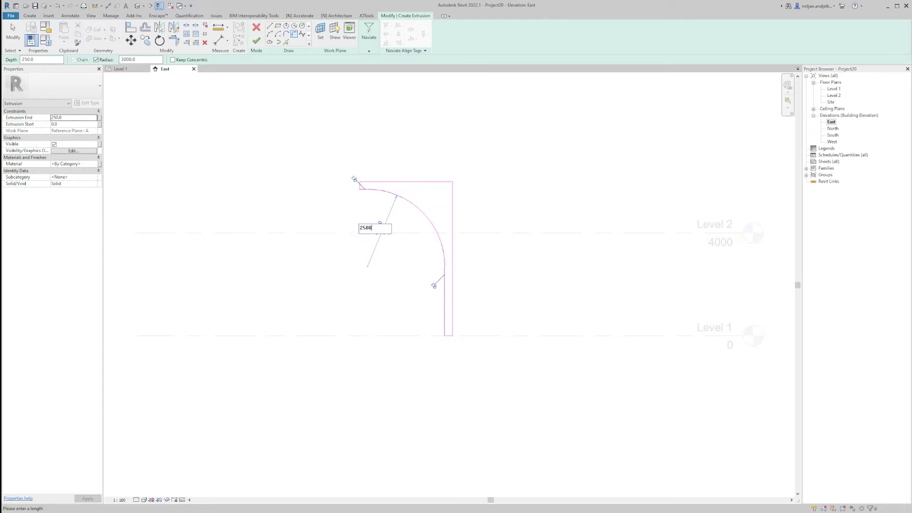
key(Return)
click(72, 117)
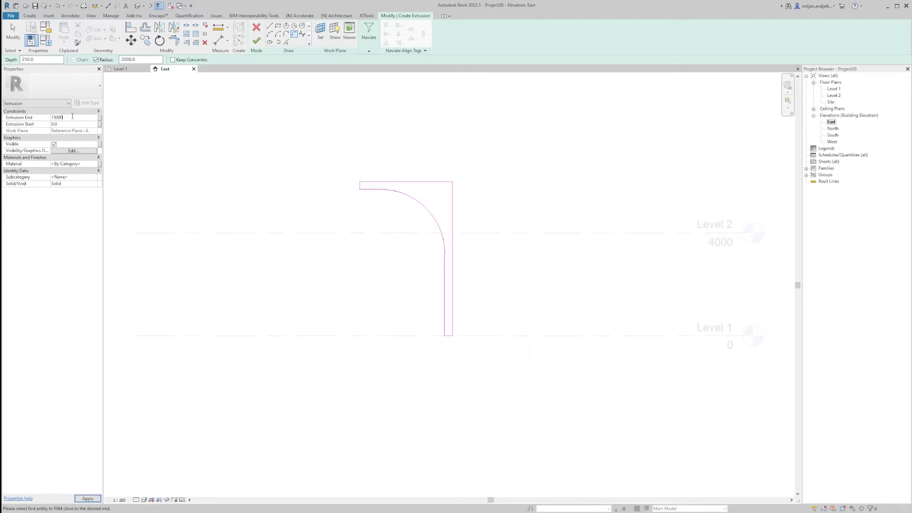
Finish the 15000-deep wall extrusion, inspect its curved underside in 3D, then go to Level 1
click(256, 41)
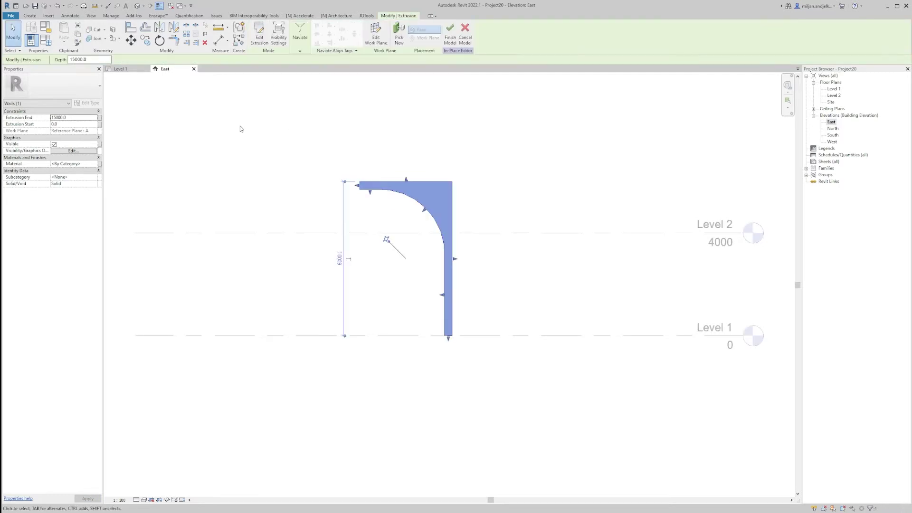
click(137, 6)
shift+middle_drag(486, 352, 453, 289)
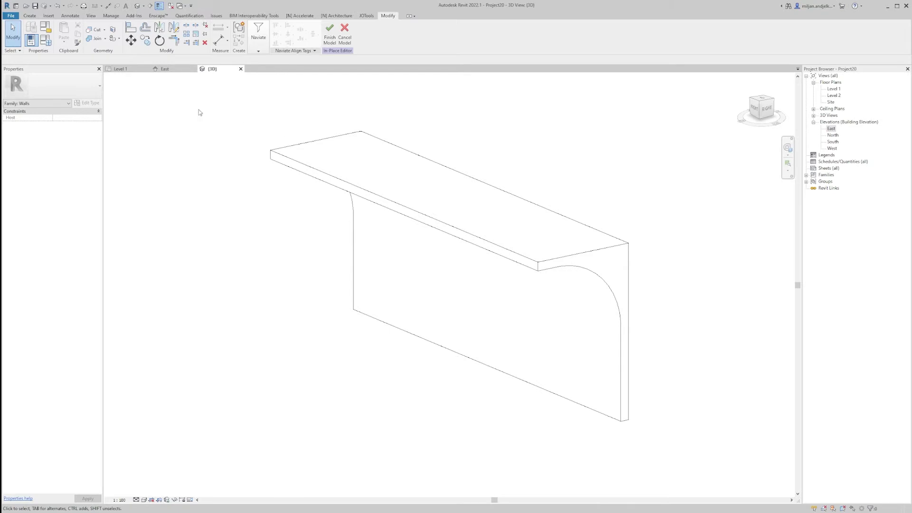
click(124, 69)
Start a void extrusion and pick sketch lines offset 300 and 2000 from the wall
scroll(374, 301, up, 2)
click(30, 16)
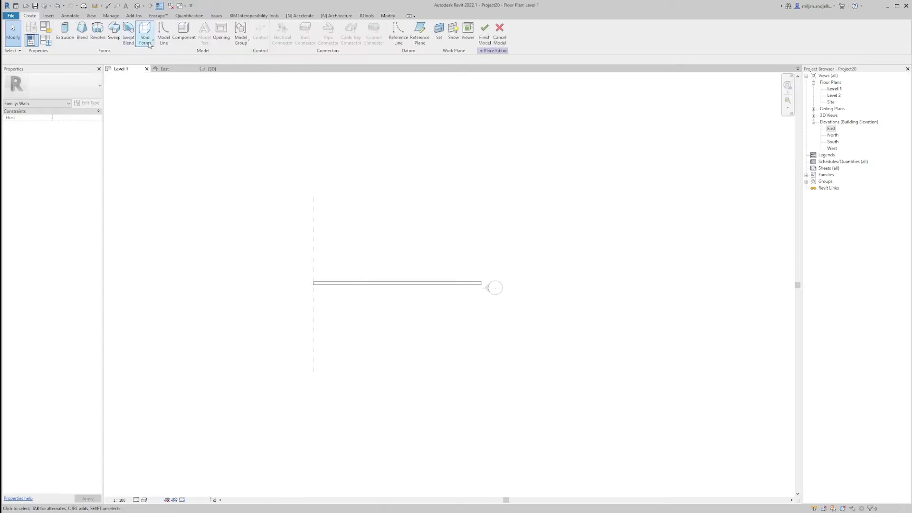
click(145, 37)
click(141, 58)
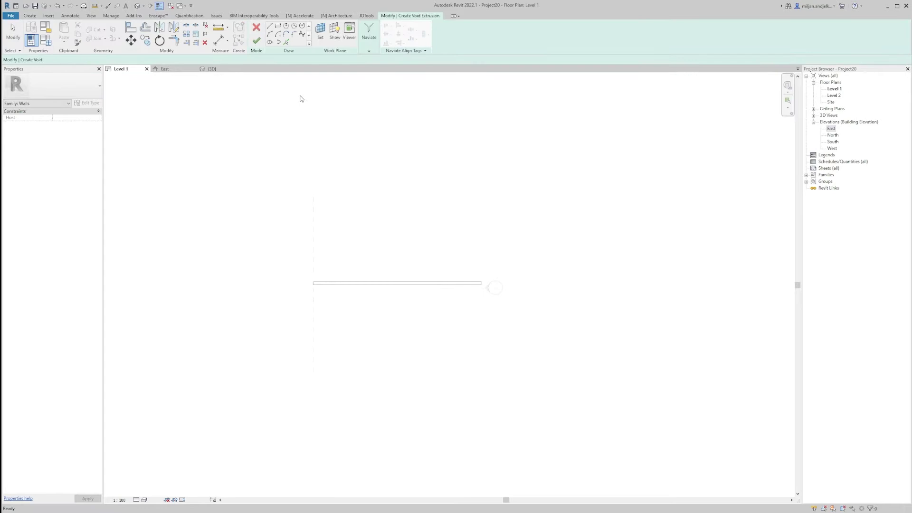
click(286, 42)
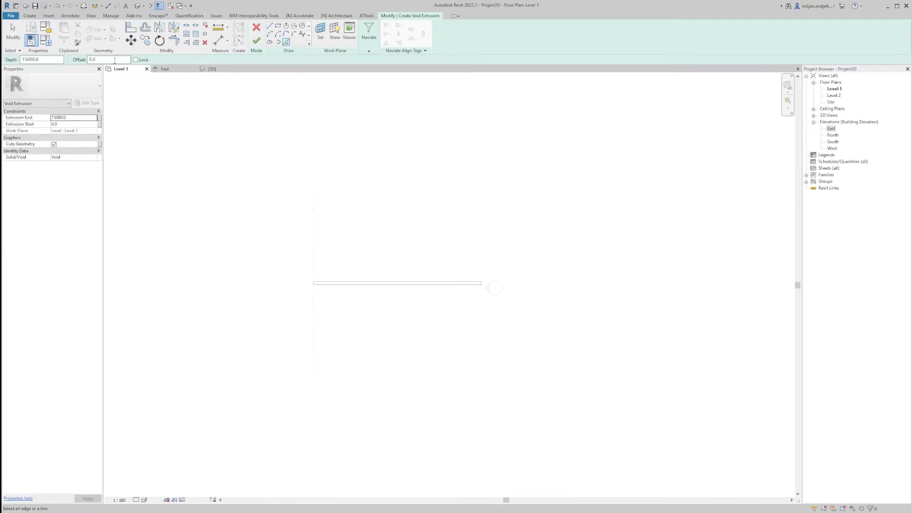
scroll(340, 287, up, 2)
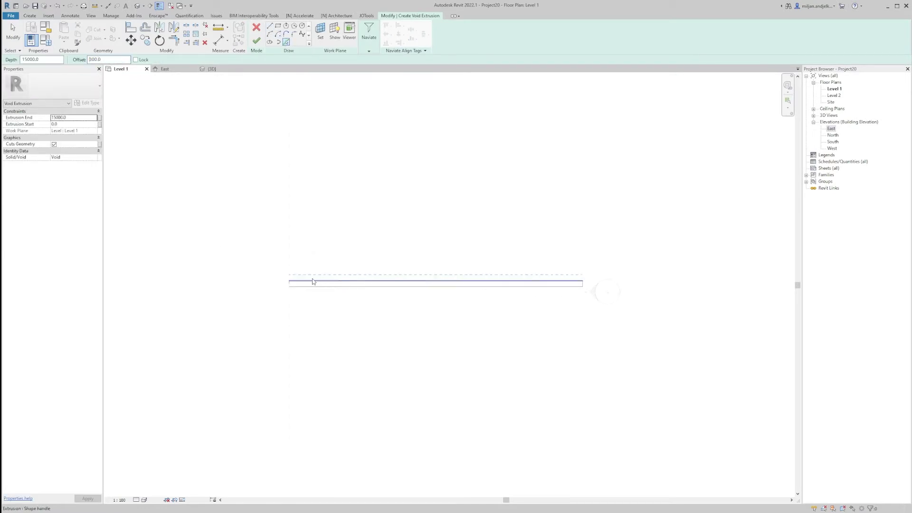
click(312, 281)
click(290, 263)
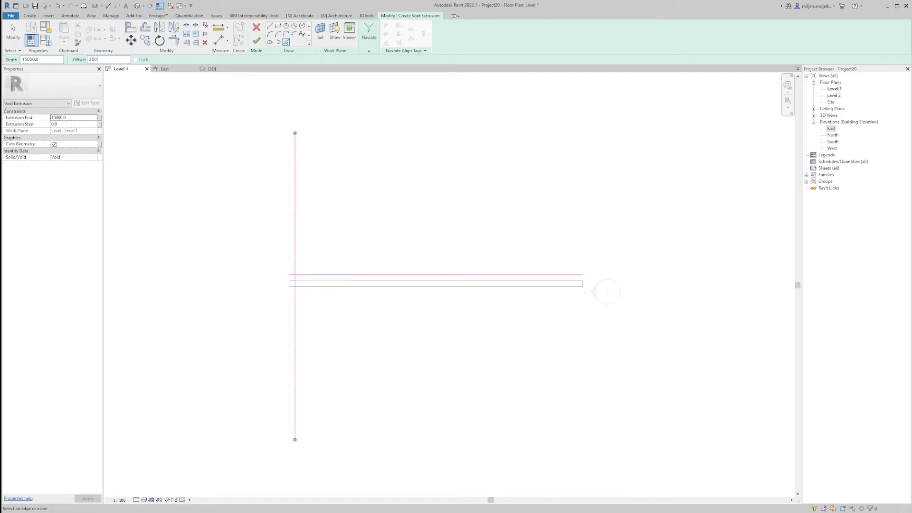
click(298, 236)
scroll(322, 280, up, 2)
click(315, 273)
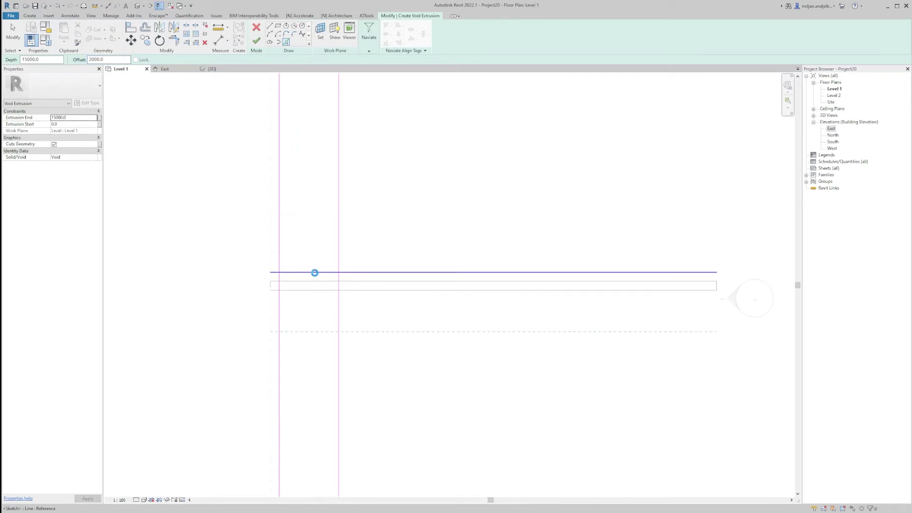
key(Escape)
scroll(290, 332, up, 2)
Trim the picked lines into a closed 2000-wide rectangle
key(t)
key(r)
click(286, 319)
click(270, 305)
click(306, 318)
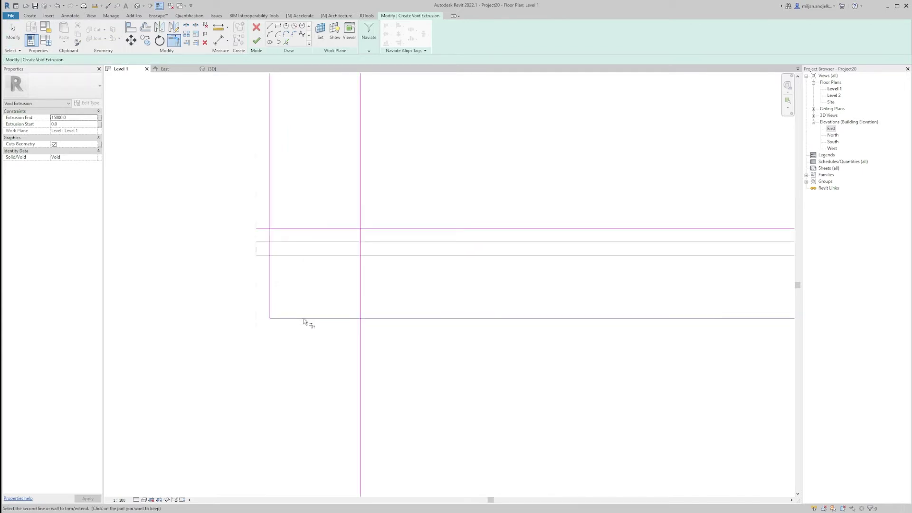
click(360, 304)
click(361, 303)
click(338, 229)
click(338, 228)
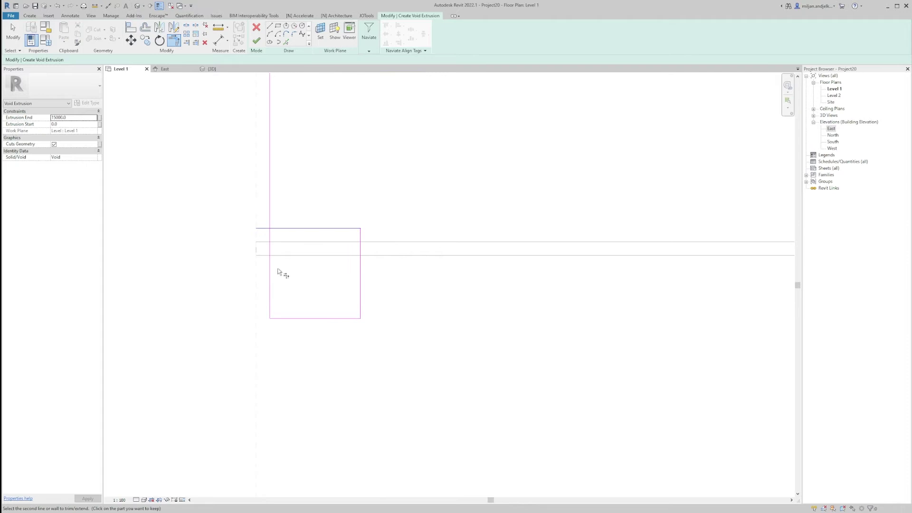
click(270, 281)
Draw a semicircular start-end-radius arc between the sides and trim the sides to meet it
click(270, 35)
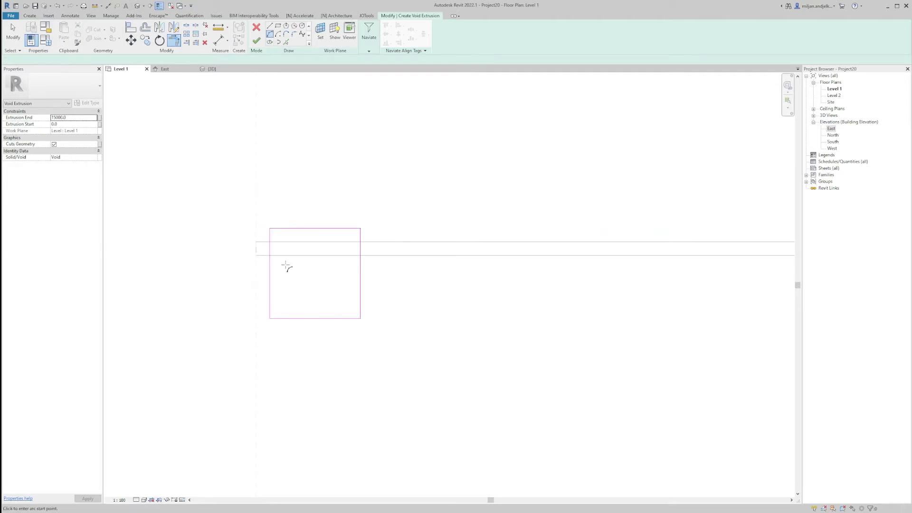
click(269, 273)
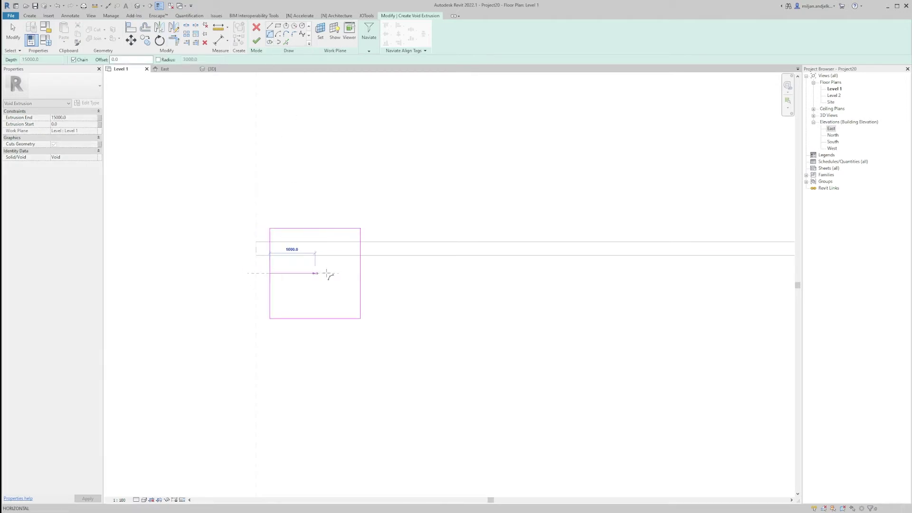
click(360, 273)
click(314, 317)
key(t)
key(r)
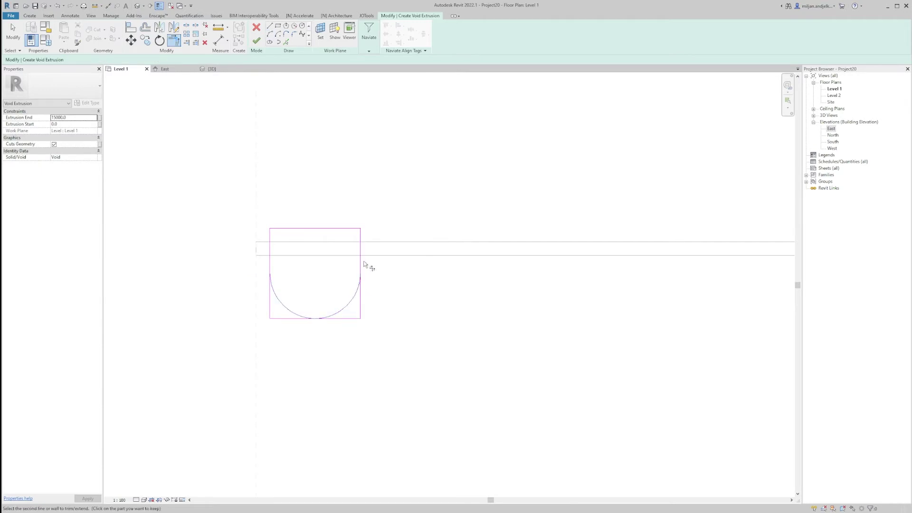
click(287, 308)
click(267, 268)
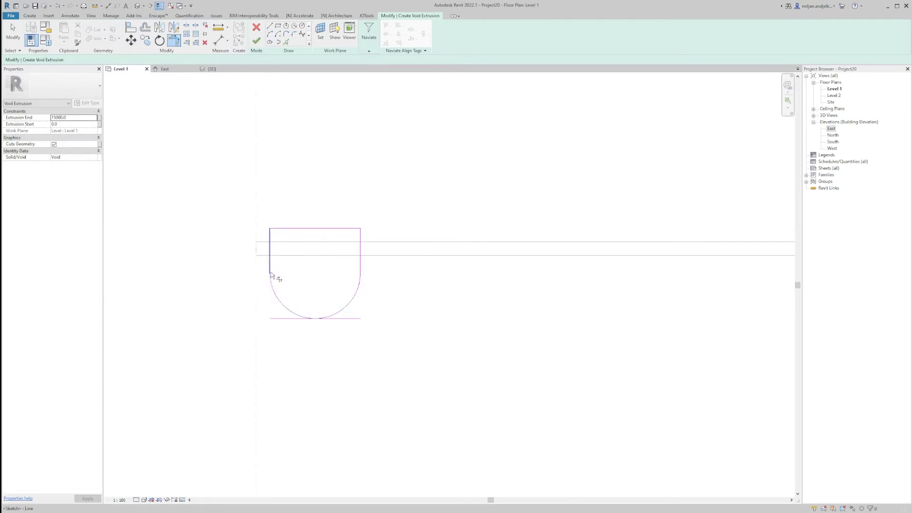
Delete the leftover bottom line and select the whole U-shaped sketch
key(Escape)
click(274, 318)
key(Escape)
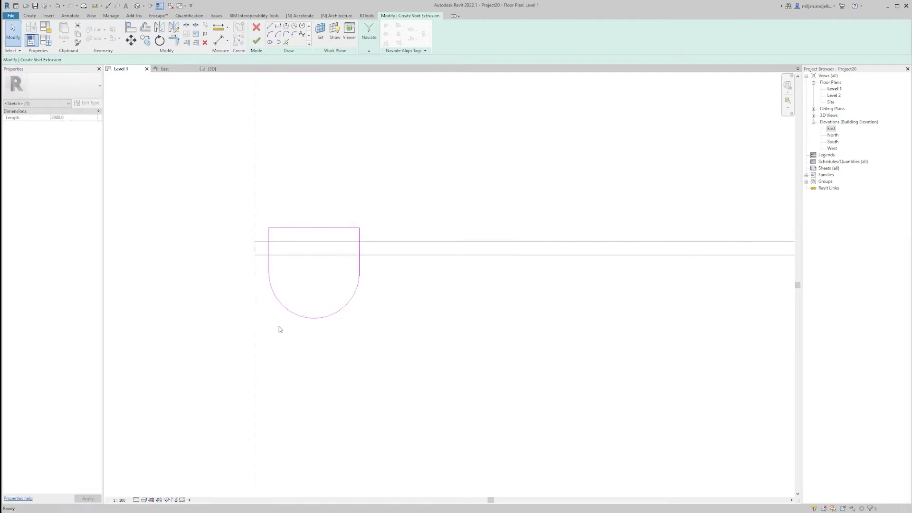
scroll(279, 326, down, 1)
drag(242, 225, 389, 351)
scroll(321, 345, down, 2)
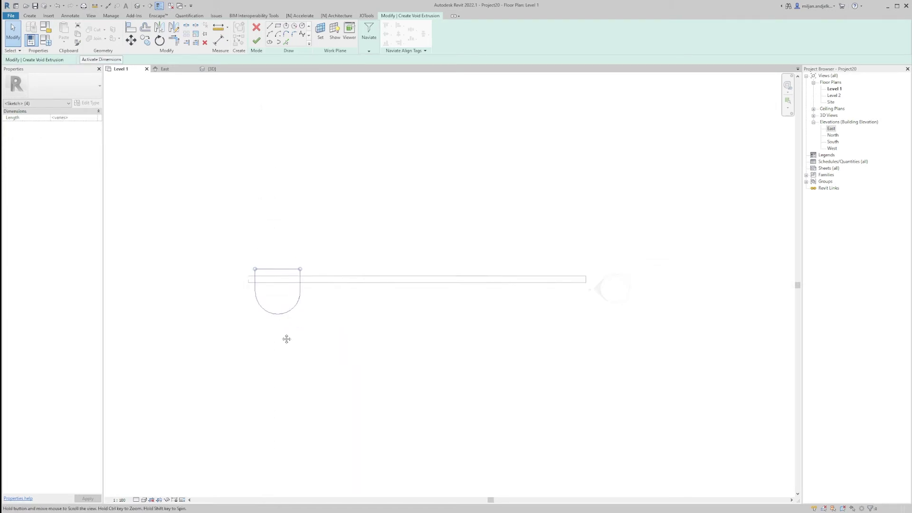
Copy the U-shaped profile five times at 2500 spacing with CO, then edit Extrusion End
key(c)
key(o)
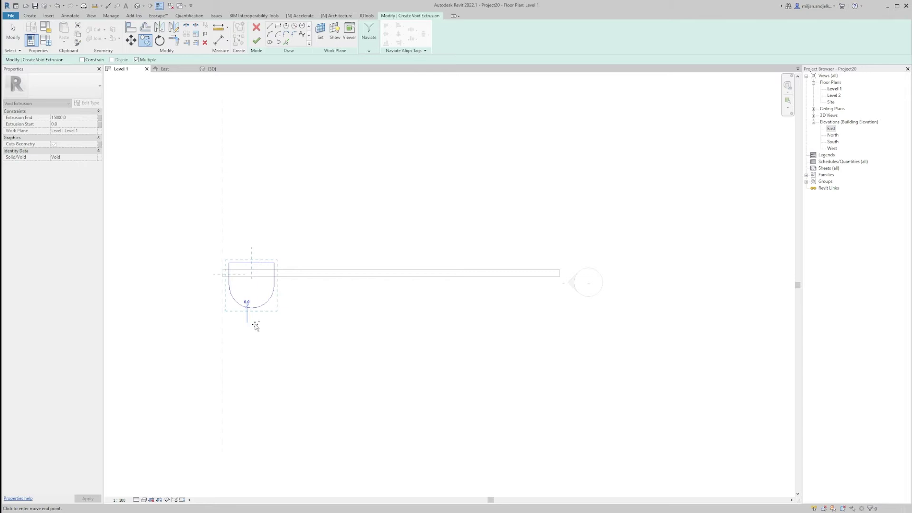
click(248, 326)
text(250)
key(Return)
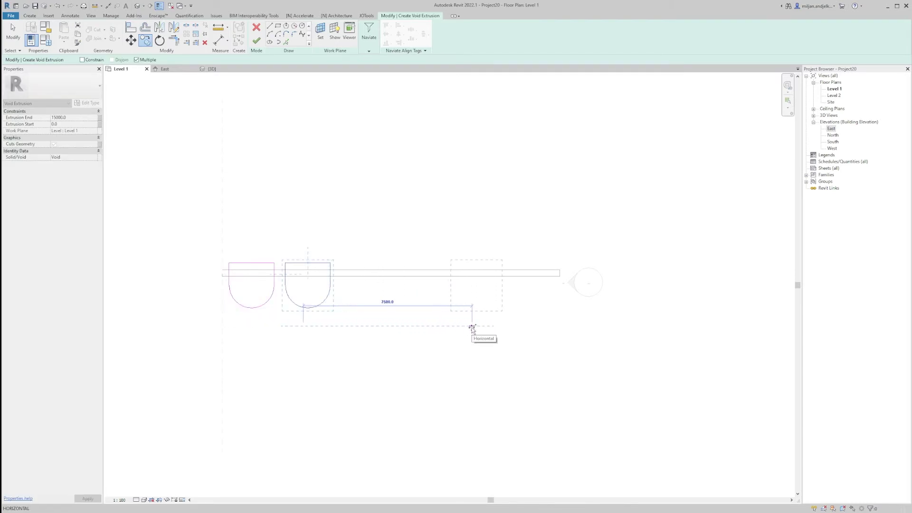
text(2500)
key(Return)
text(2)
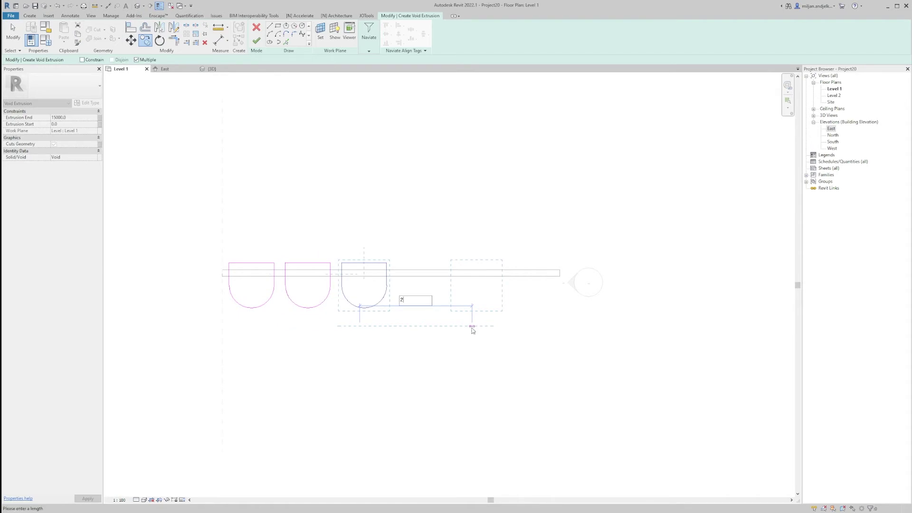
text(500)
key(Return)
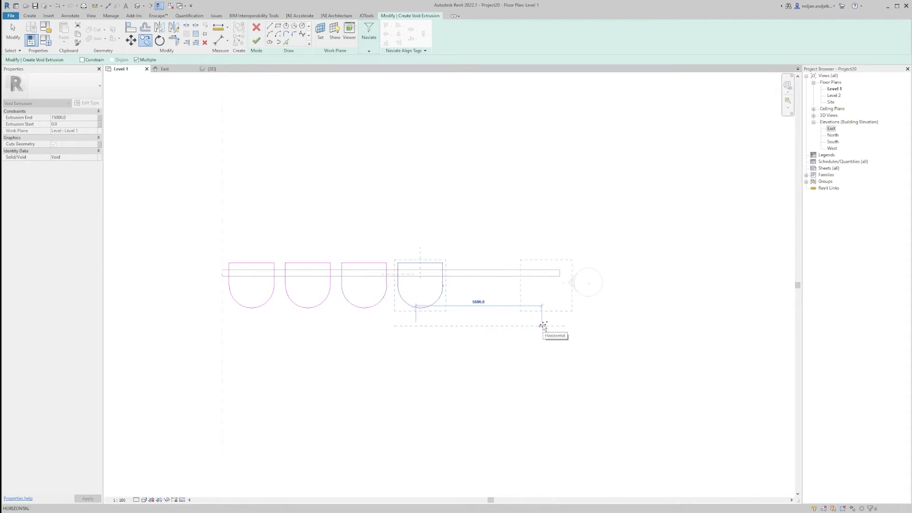
text(2500)
key(Return)
text(2)
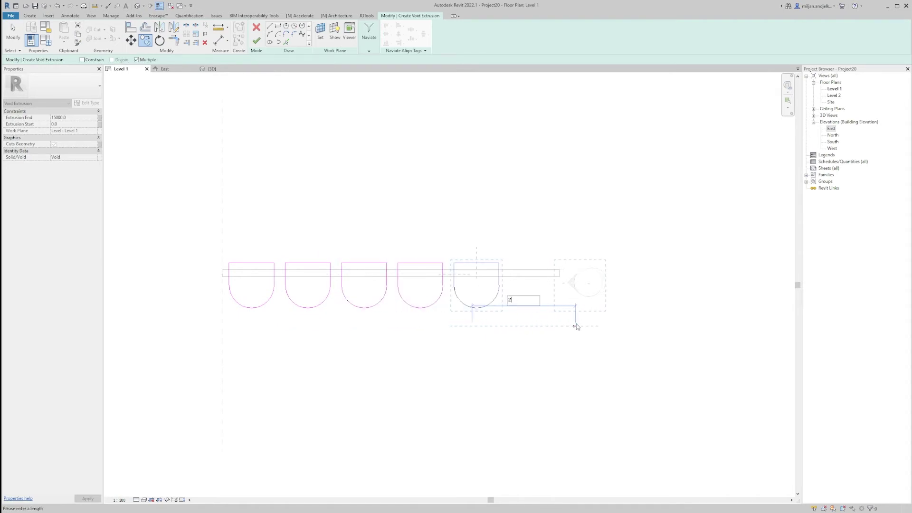
text(500)
key(Return)
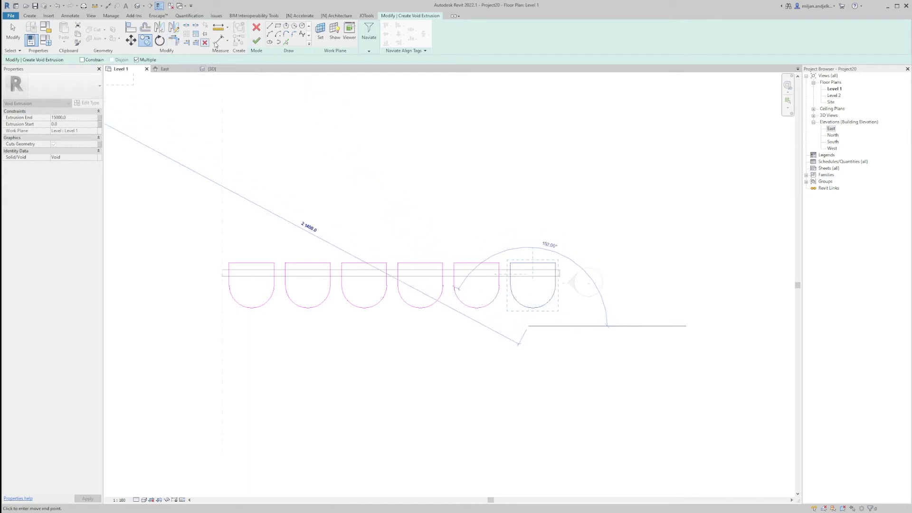
key(Escape)
key(Escape)
click(79, 117)
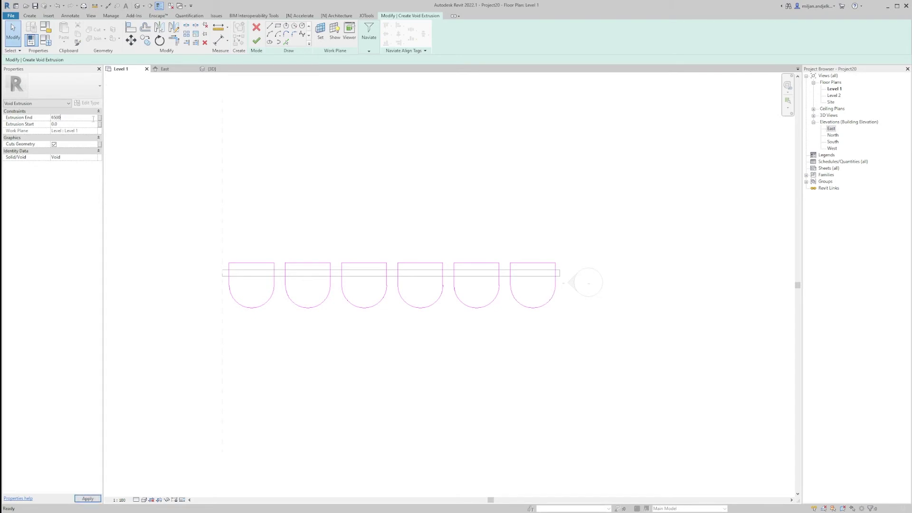
Apply Extrusion End 6500, finish the void extrusion, and view the six arched voids in 3D
key(Return)
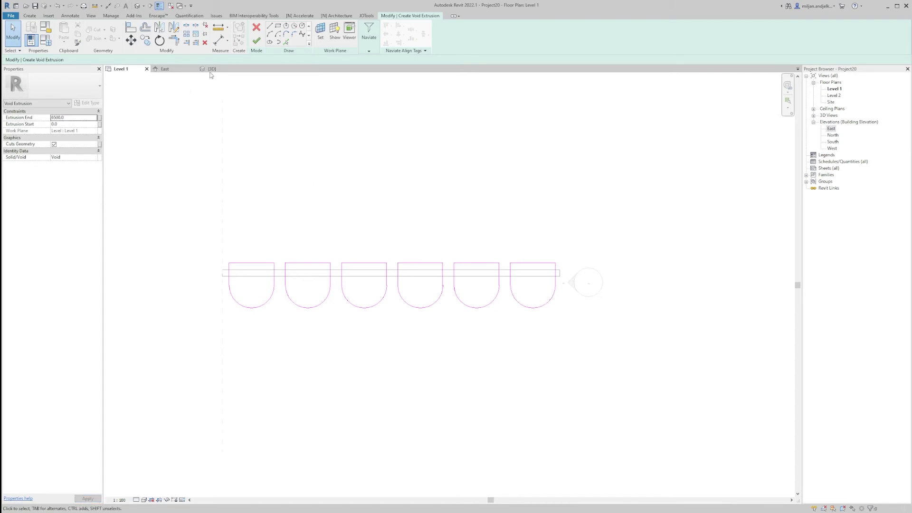
click(212, 69)
shift+middle_drag(488, 403, 483, 373)
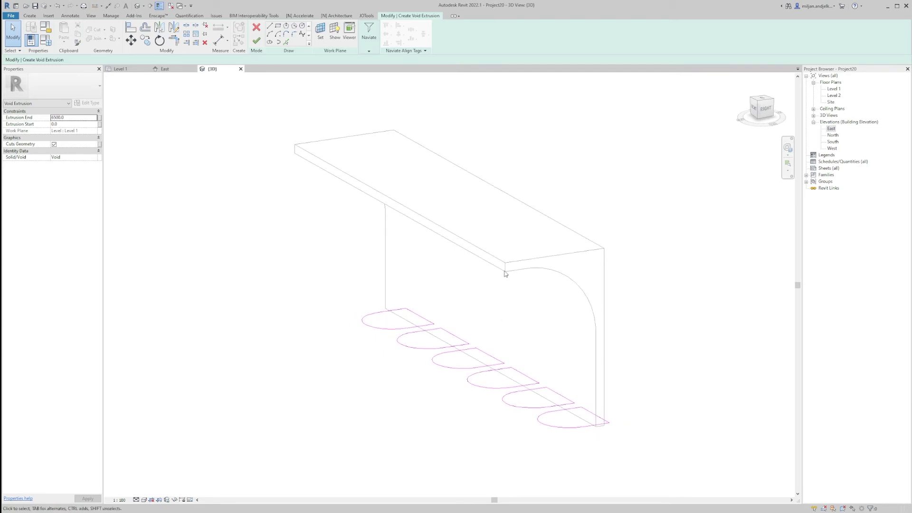
click(256, 42)
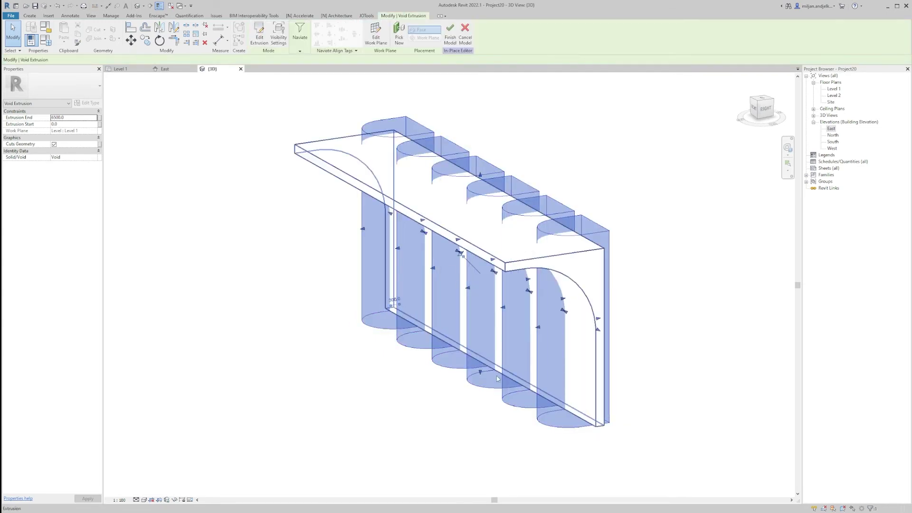
shift+middle_drag(418, 375, 225, 123)
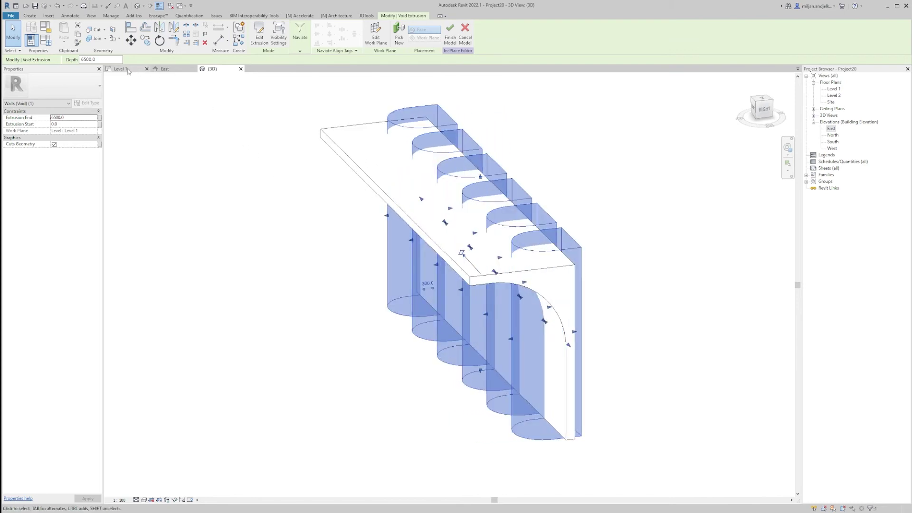
Reopen the void sketch in Level 1 and move the selected profile lines 1000
click(120, 69)
click(259, 33)
mouse_move(191, 241)
mouse_down()
mouse_move(213, 252)
mouse_move(586, 277)
mouse_up()
key(m)
key(v)
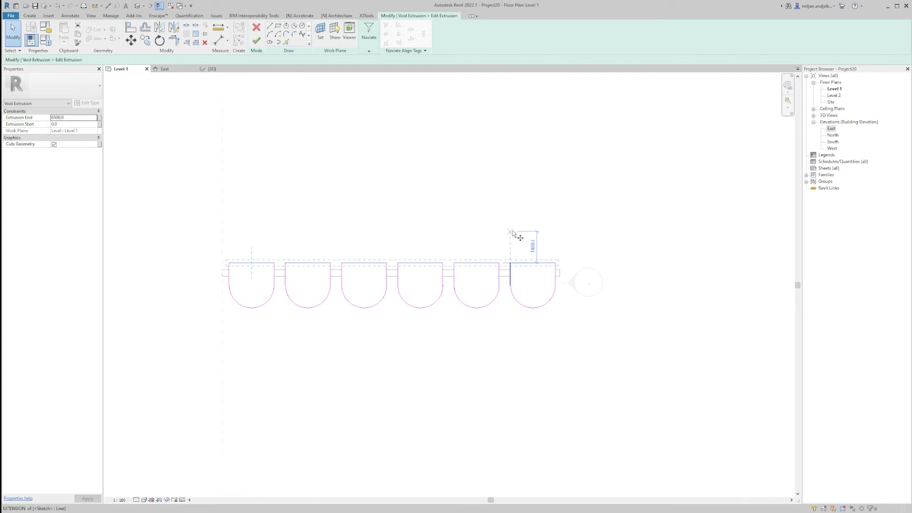
click(510, 231)
text(10)
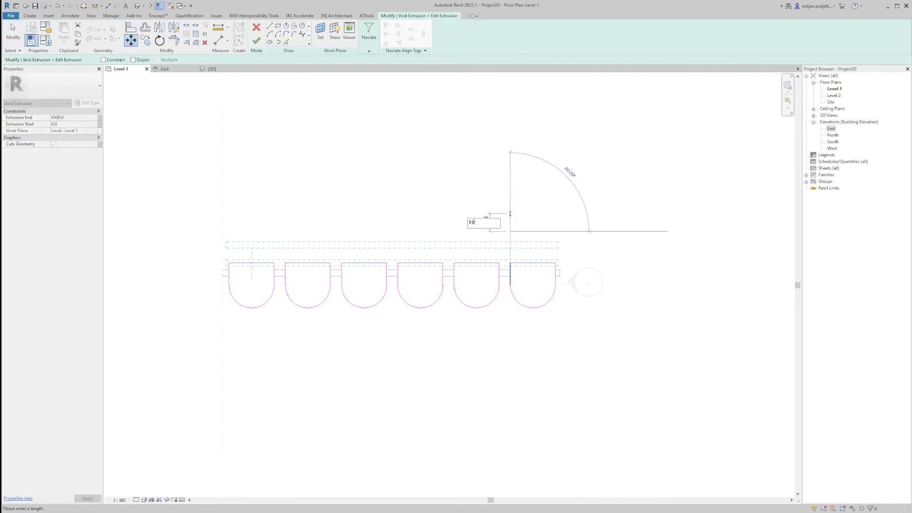
text(00)
key(Return)
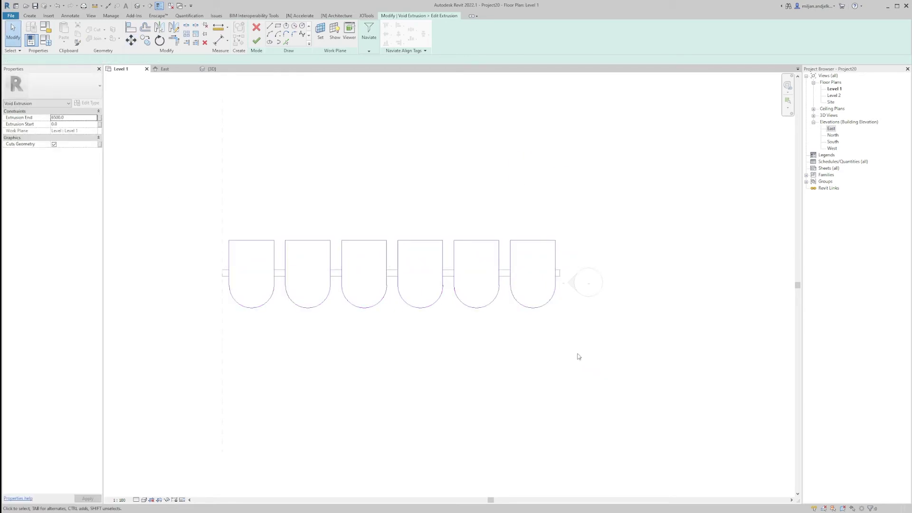
Move the profile lines another 1000, finish the void, and view it in 3D
key(m)
key(v)
click(491, 353)
text(1)
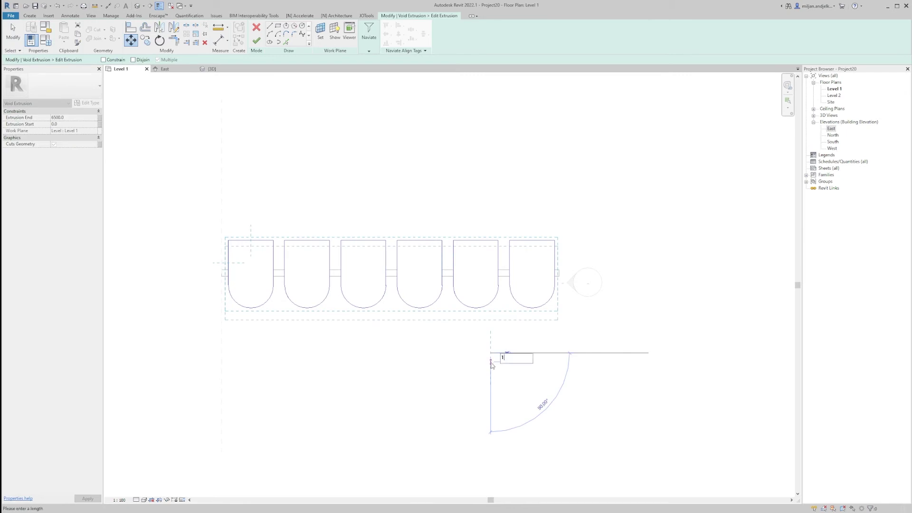
text(000)
key(Return)
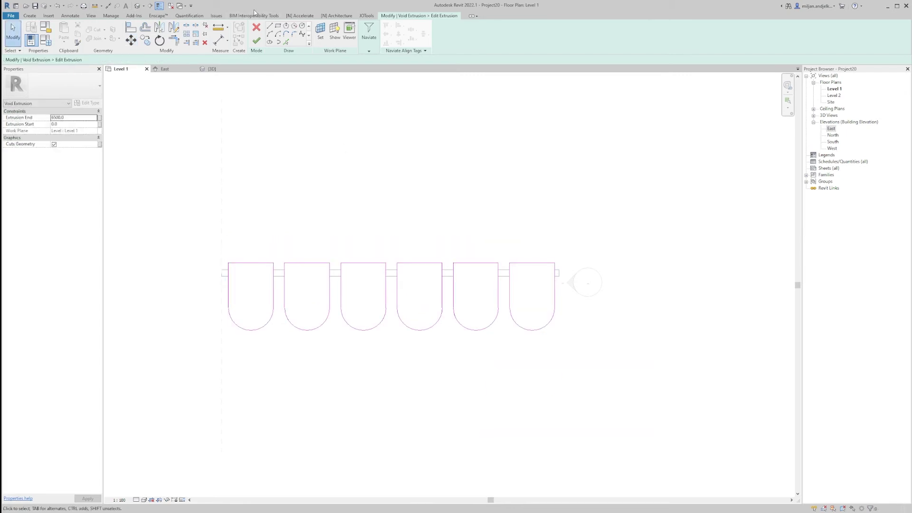
click(256, 41)
click(212, 68)
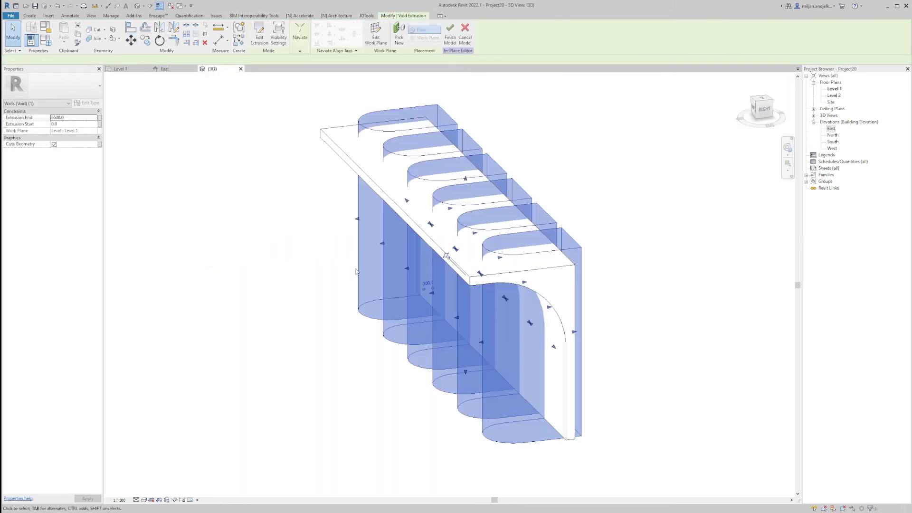
Finish the in-place wall so the voids carve its columns, inspect it, then reopen with Edit In-Place
click(450, 34)
click(483, 284)
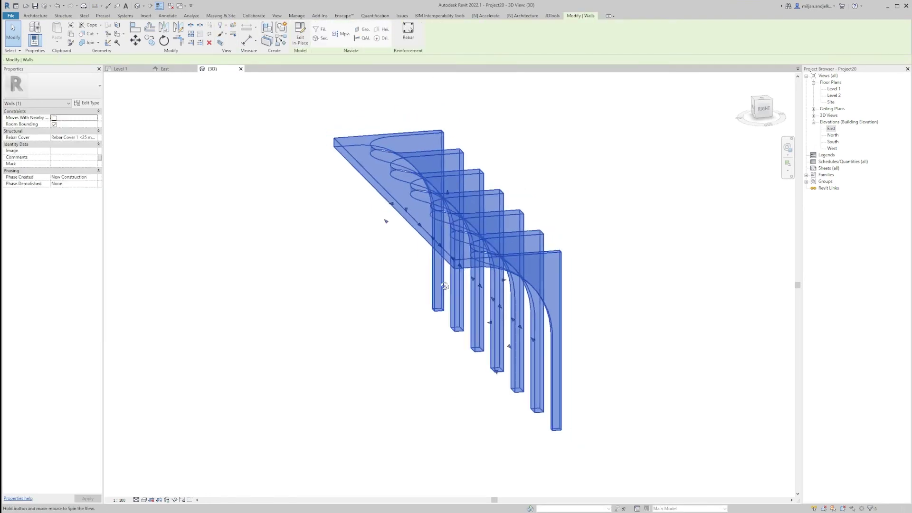
shift+middle_drag(387, 220, 401, 90)
click(301, 45)
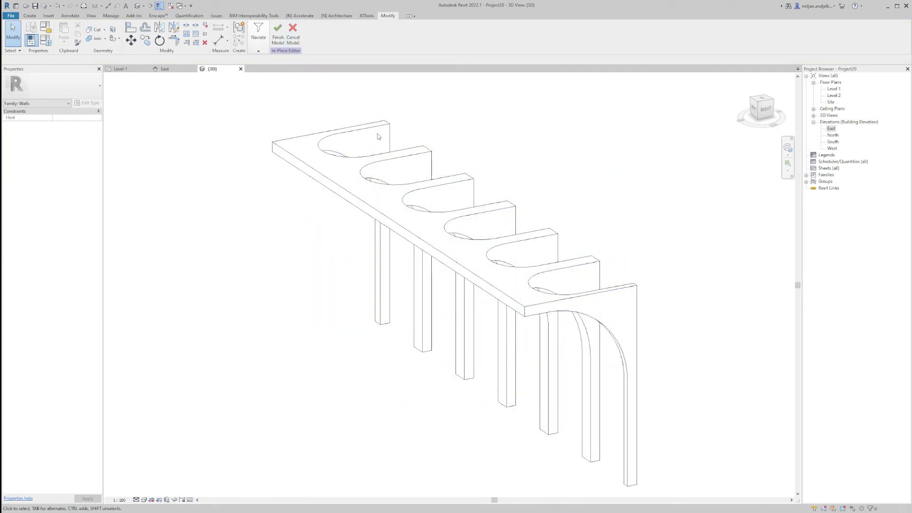
Change the void extrusion's Extrusion End to 5800 and finish the in-place model
click(387, 163)
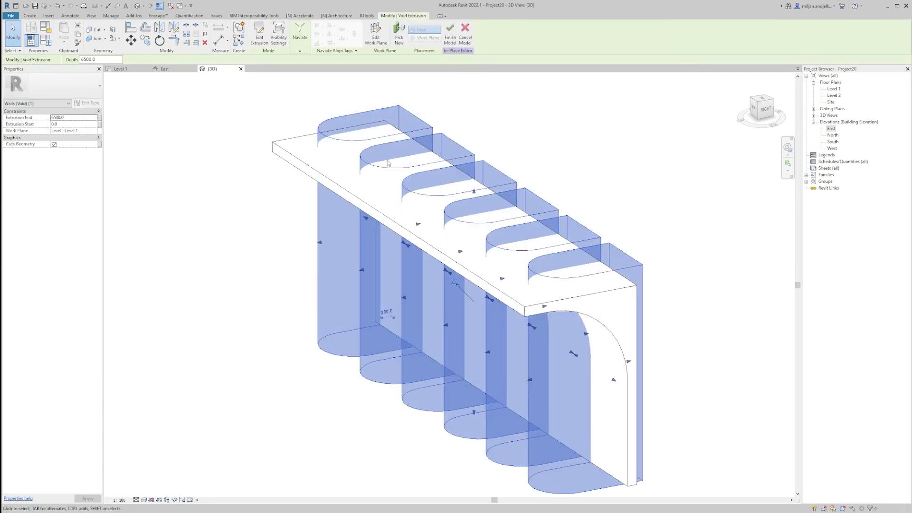
click(81, 118)
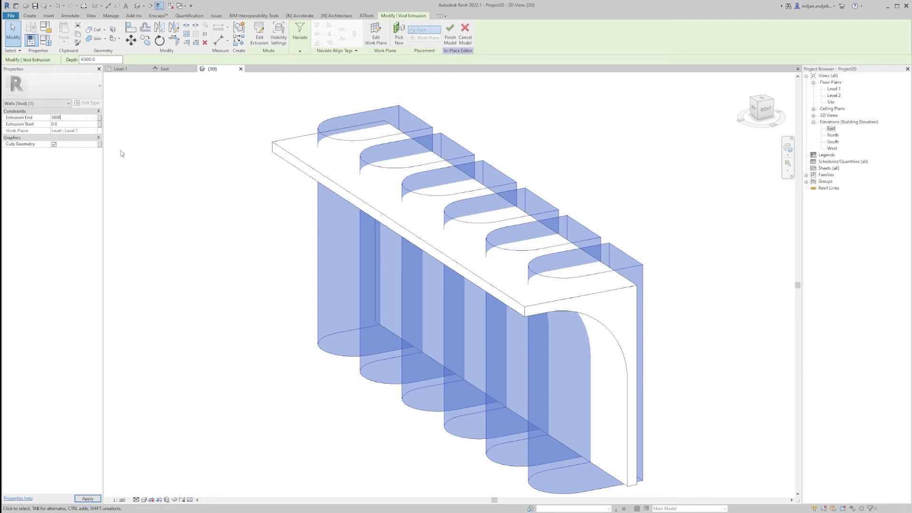
key(Return)
click(450, 35)
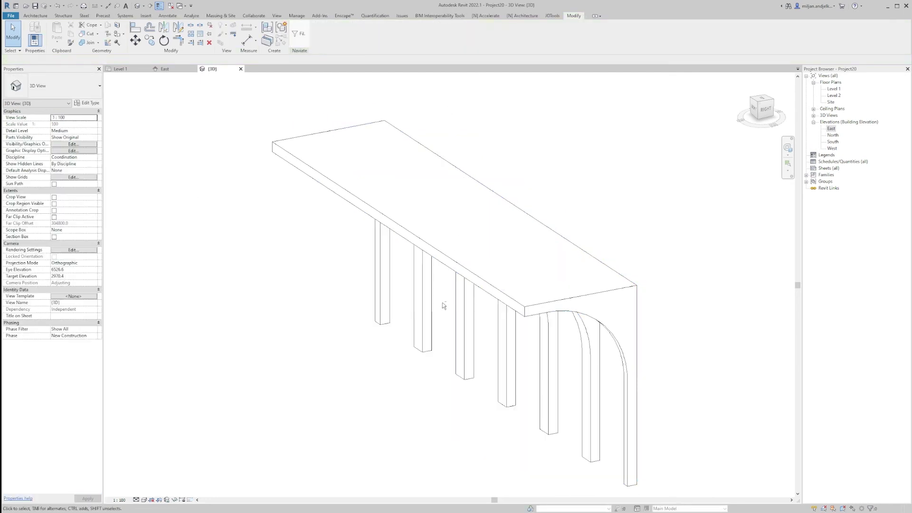
shift+middle_drag(443, 305, 527, 360)
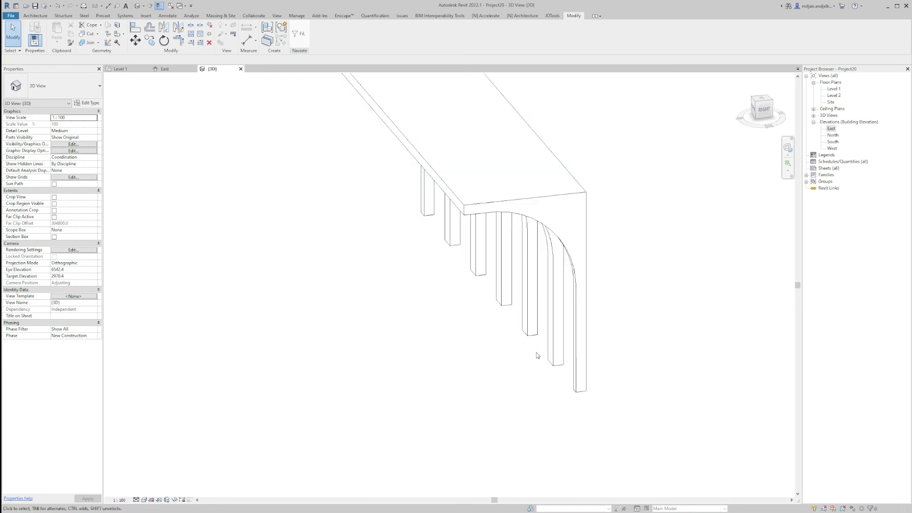
Reopen the in-place wall's void extrusion profile sketch in the Level 1 floor plan
double_click(539, 340)
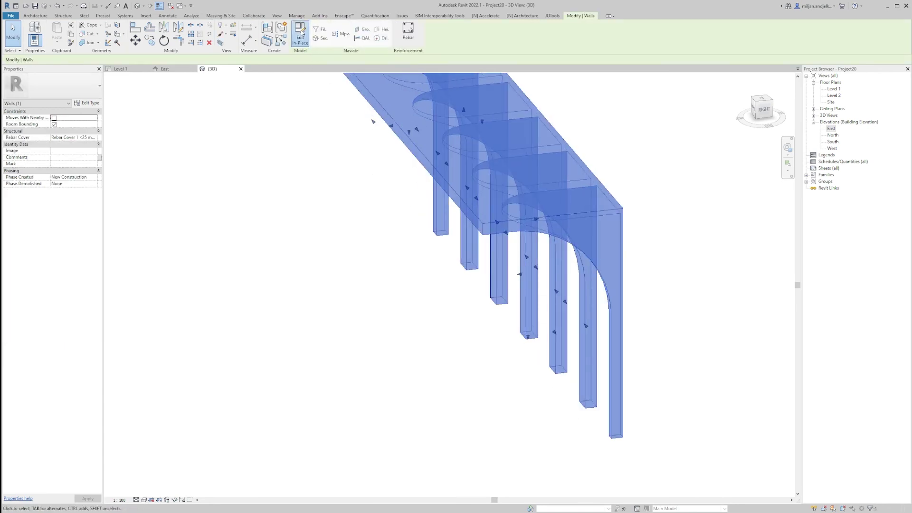
click(550, 349)
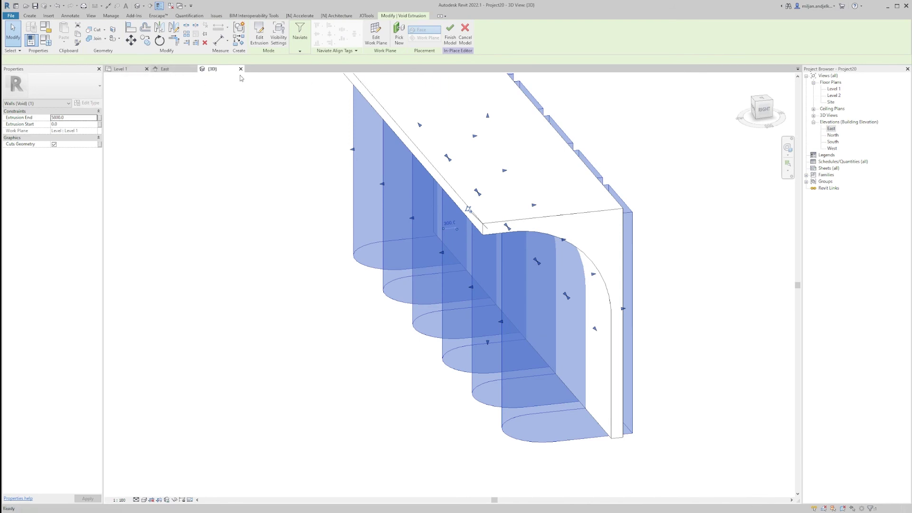
click(121, 69)
click(258, 38)
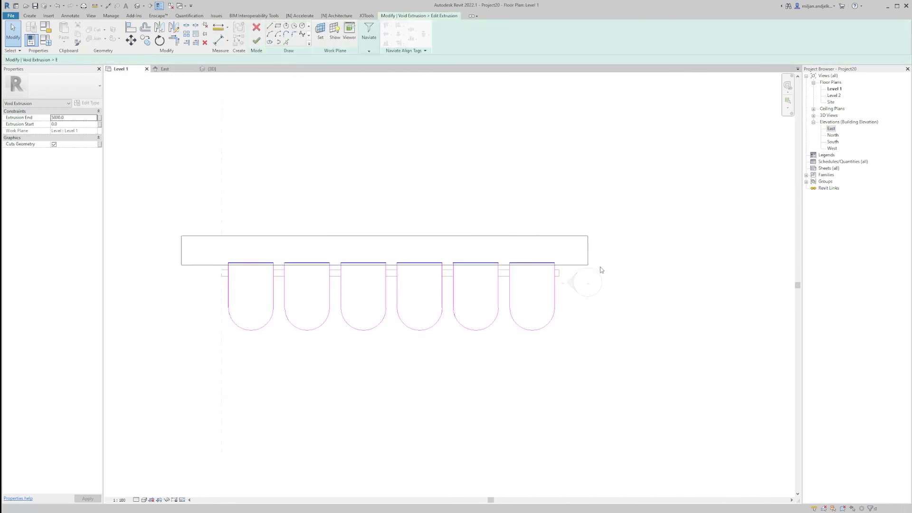
scroll(382, 277, up, 2)
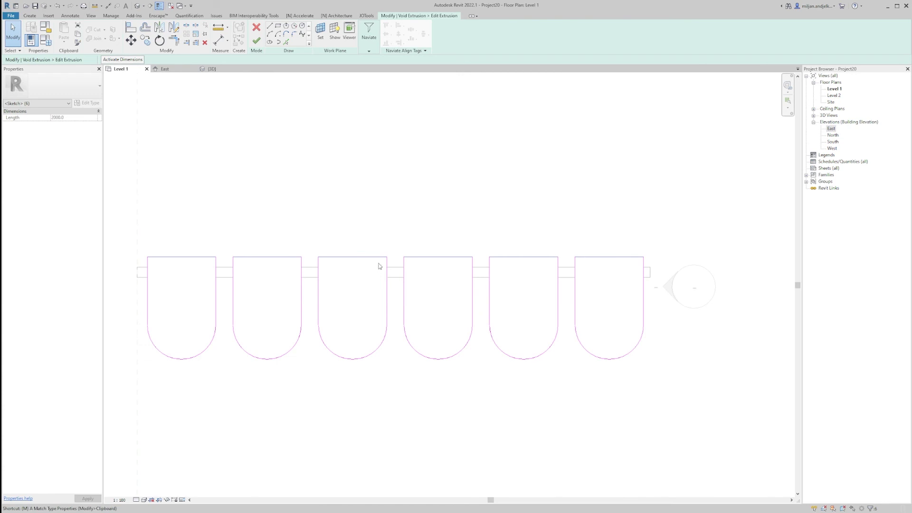
Move a straight edge of the arched void profiles downward and finish the sketch
click(379, 258)
key(m)
key(v)
click(387, 258)
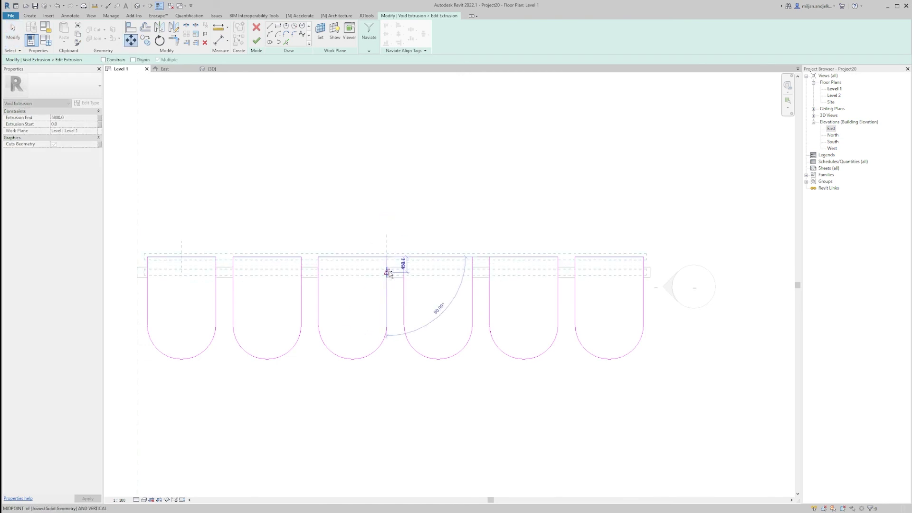
click(388, 273)
click(256, 40)
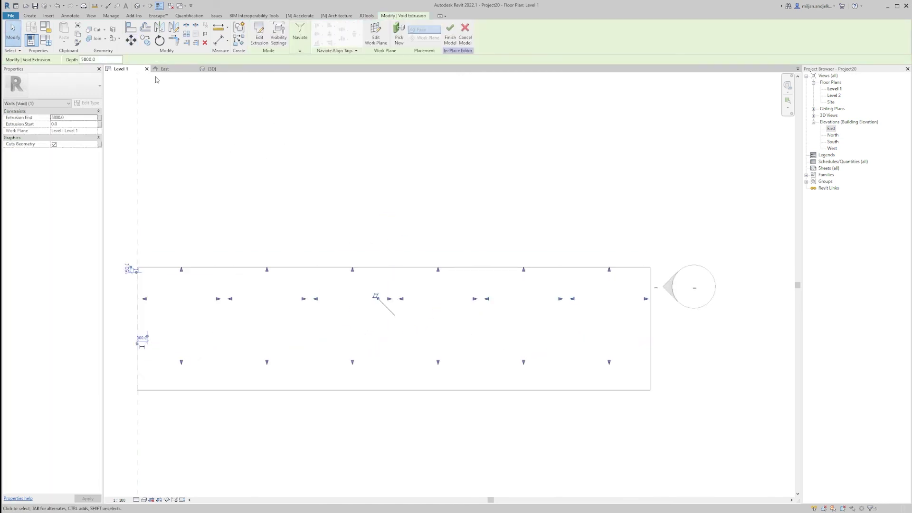
Orbit the {3D} view to review the reshaped arched voids along the wall
click(210, 69)
click(375, 376)
shift+middle_drag(374, 377, 441, 321)
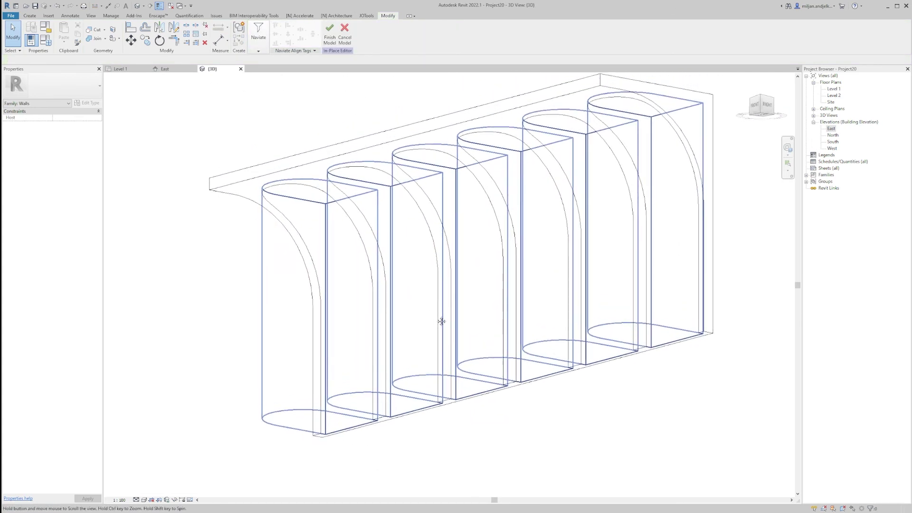